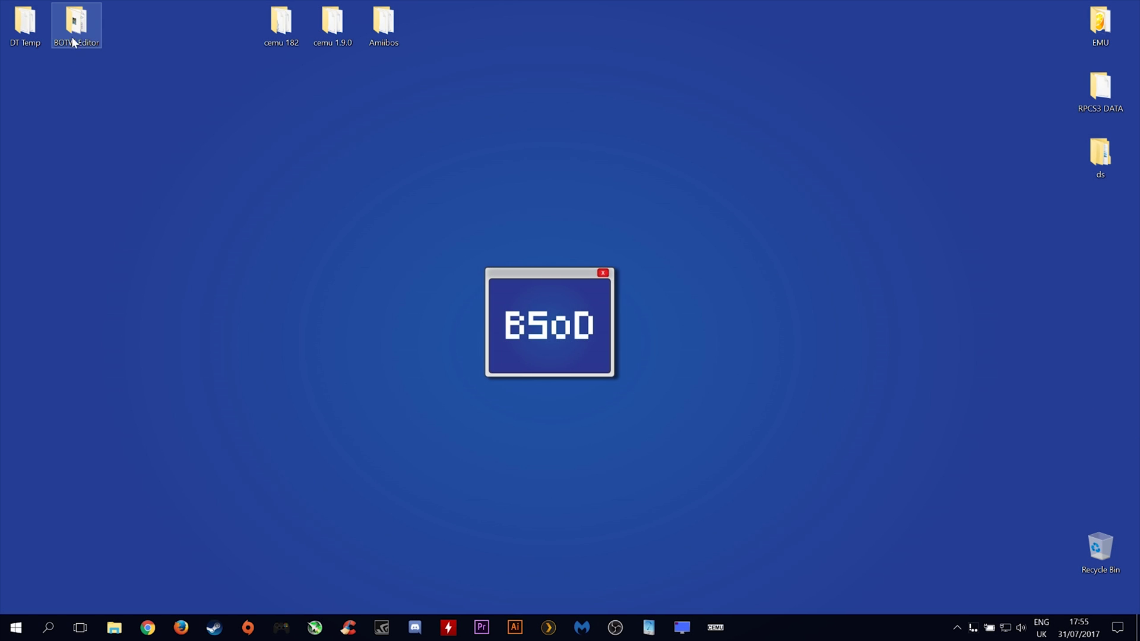
Load the Breath of the Wild game file from disk in Cemu
double_click(73, 34)
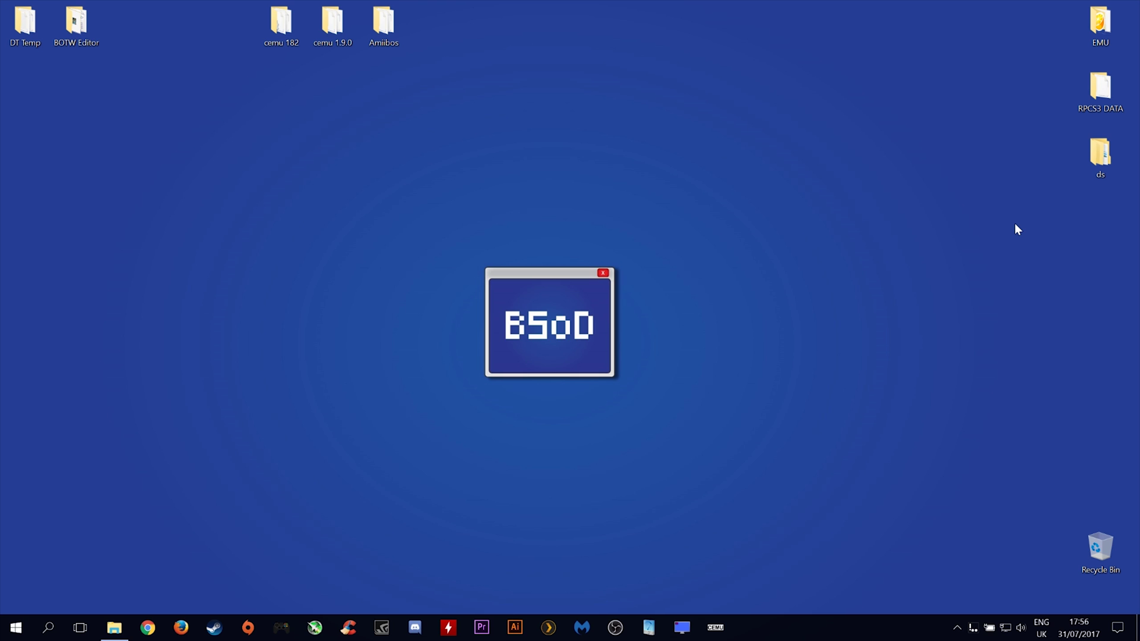
left_click(143, 632)
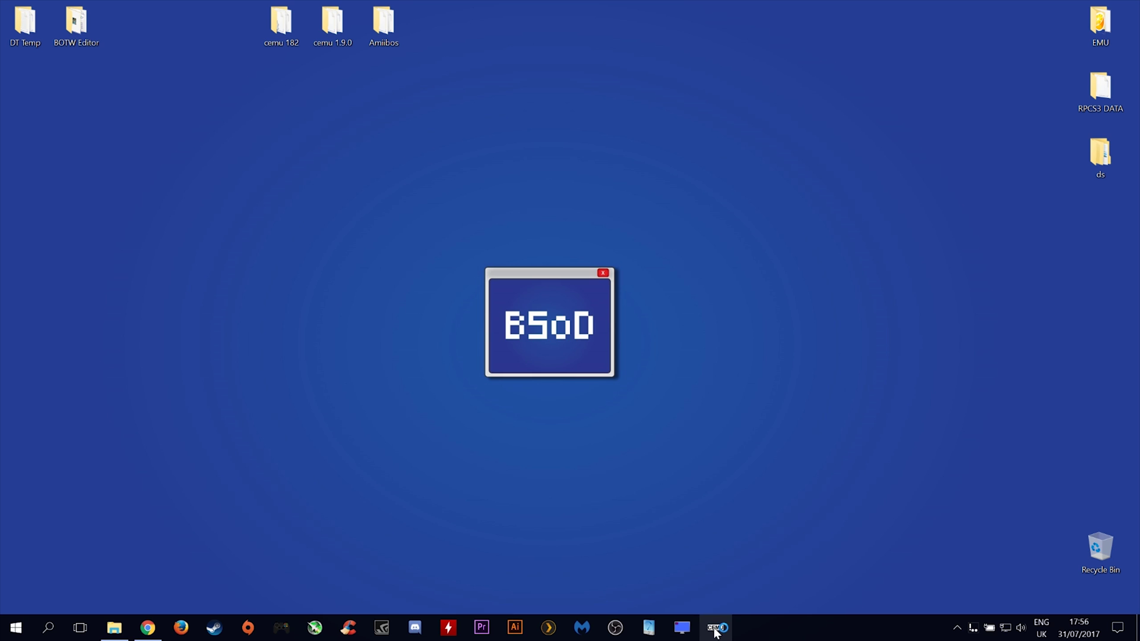
left_click(716, 629)
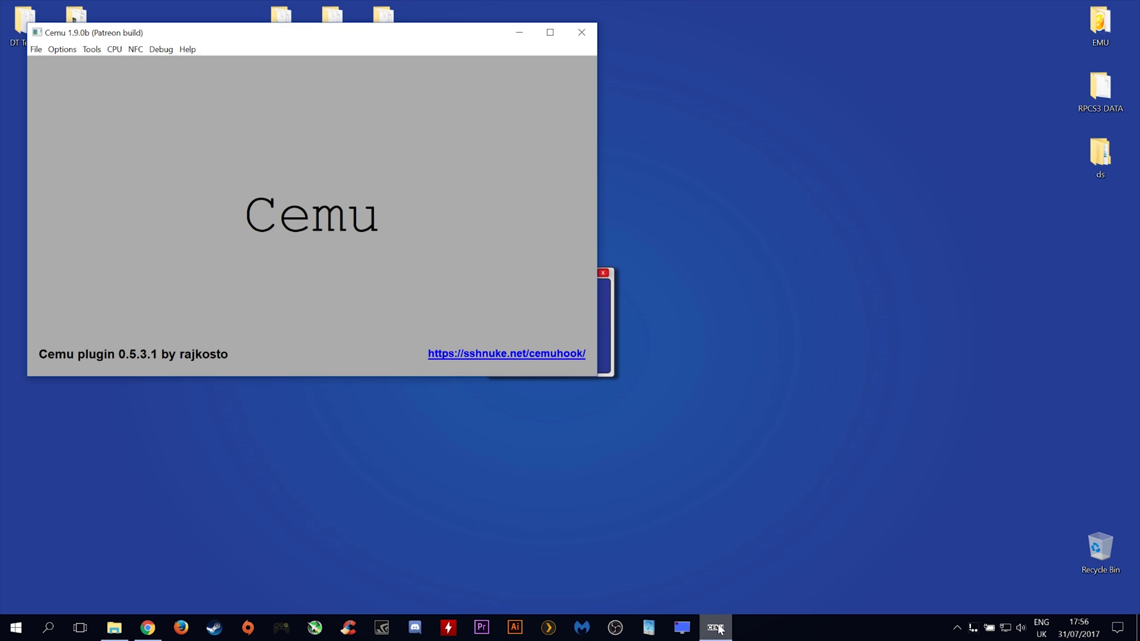
left_click(44, 49)
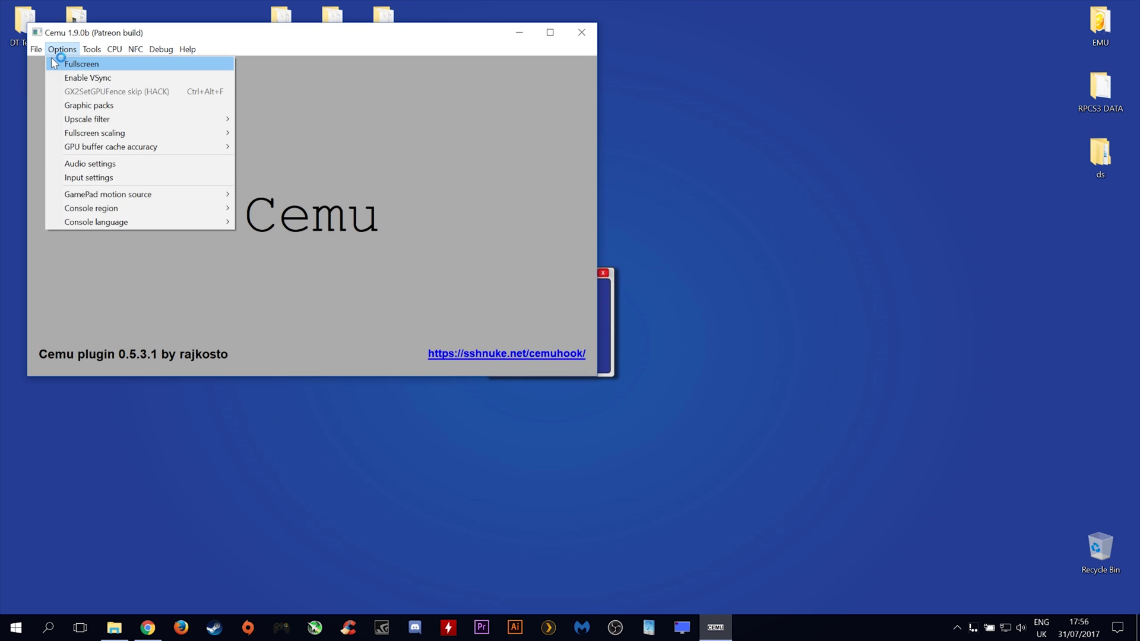
left_click(47, 65)
double_click(186, 152)
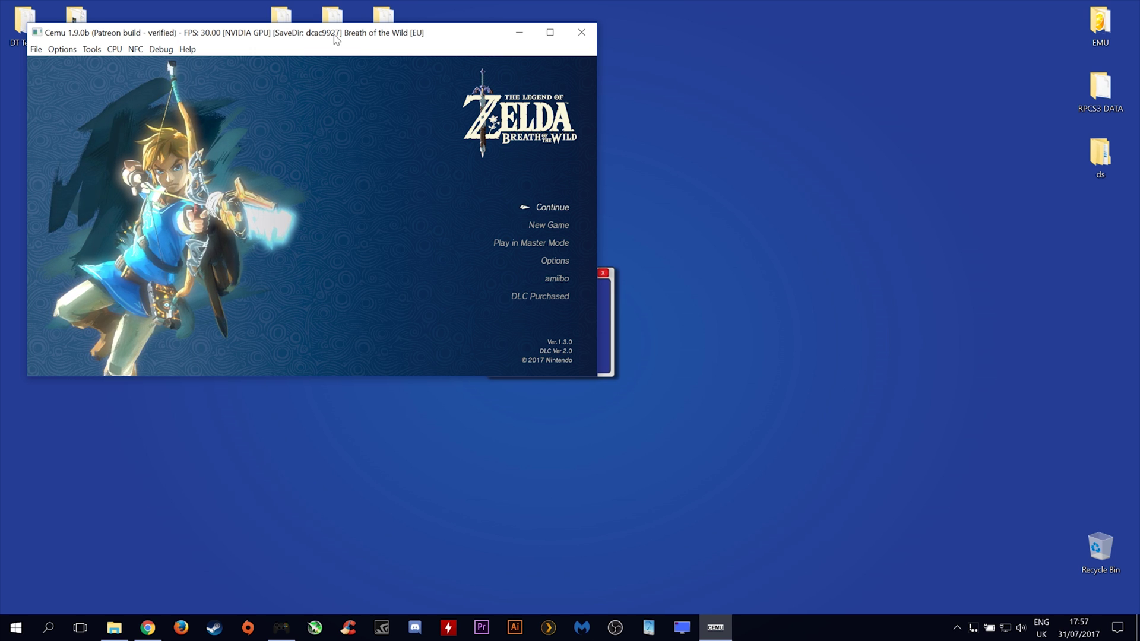
In the game's Options, cancel the amiibo disable prompt so amiibo stays enabled
key("Down")
key("Down")
key("Down")
key("Return")
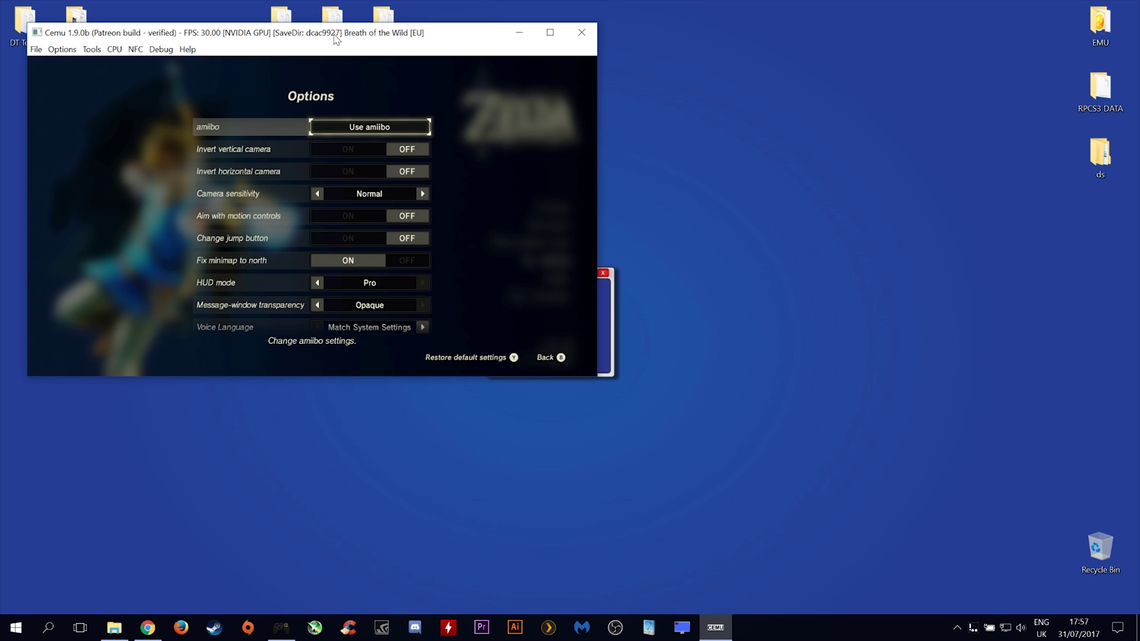
key("Down")
key("Up")
key("Return")
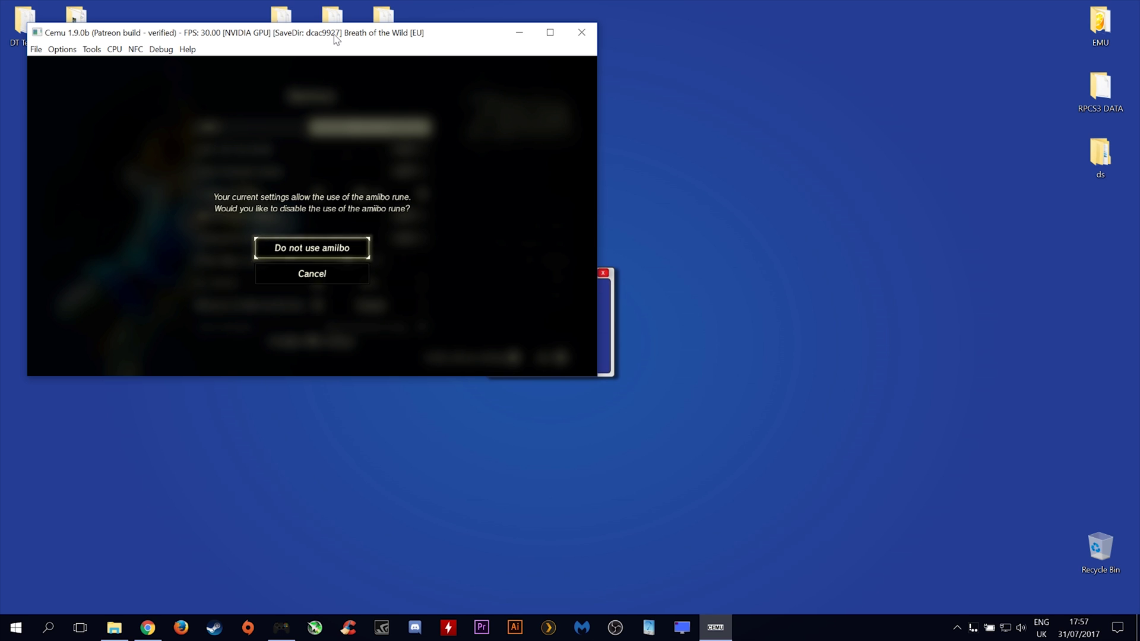
key("Return")
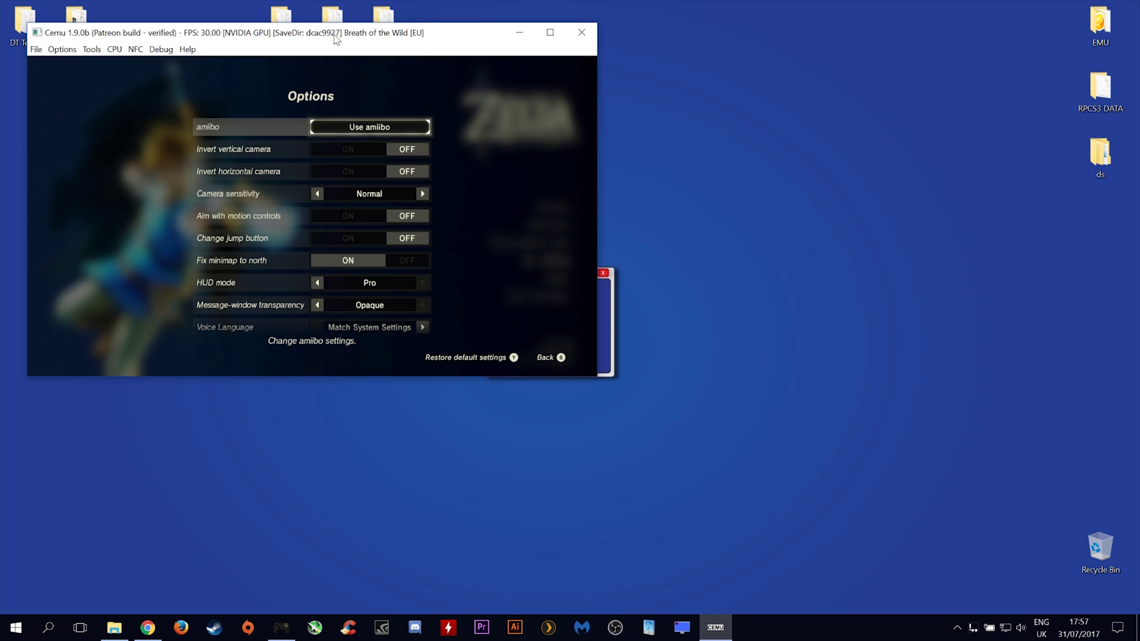
Return to the title menu and open the saved-game selection
key("Escape")
key("Up")
key("Up")
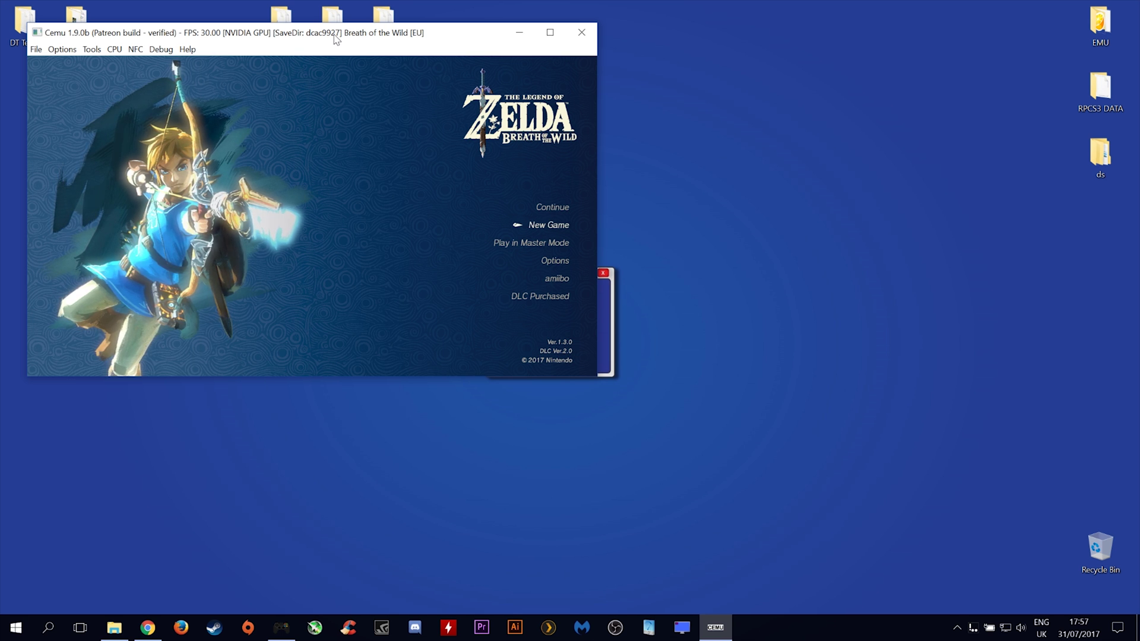
key("Return")
key("Return")
key("Return")
Start the chosen save and show the game in an enlarged, repositioned window instead of fullscreen
left_click(62, 50)
left_click(77, 63)
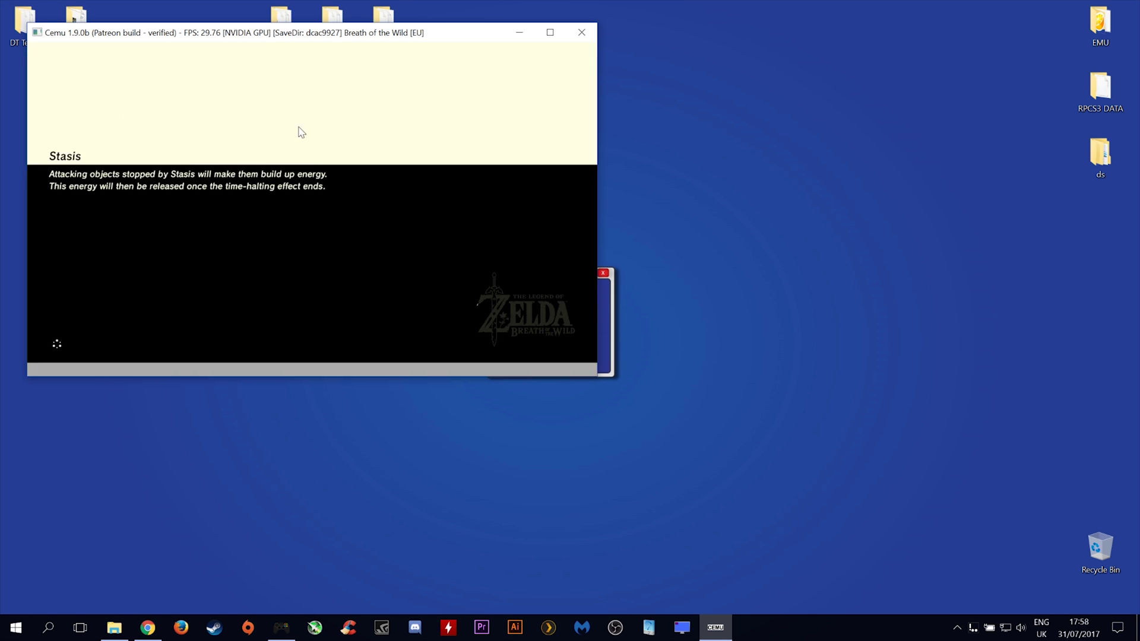
double_click(272, 114)
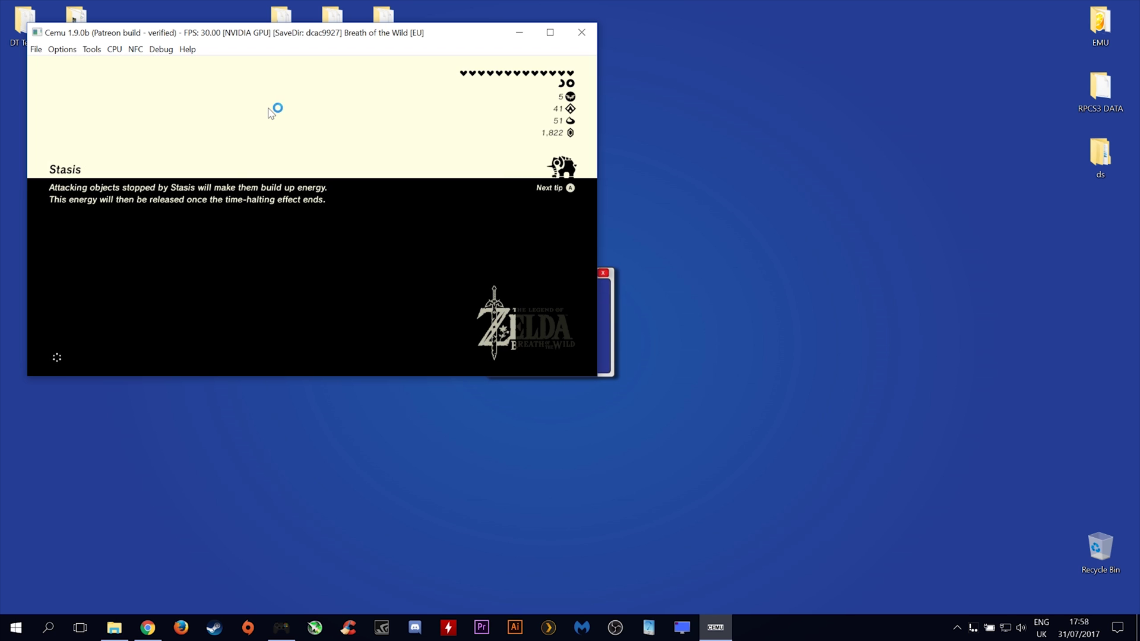
left_click_drag(597, 377, 825, 525)
left_click_drag(561, 41, 622, 92)
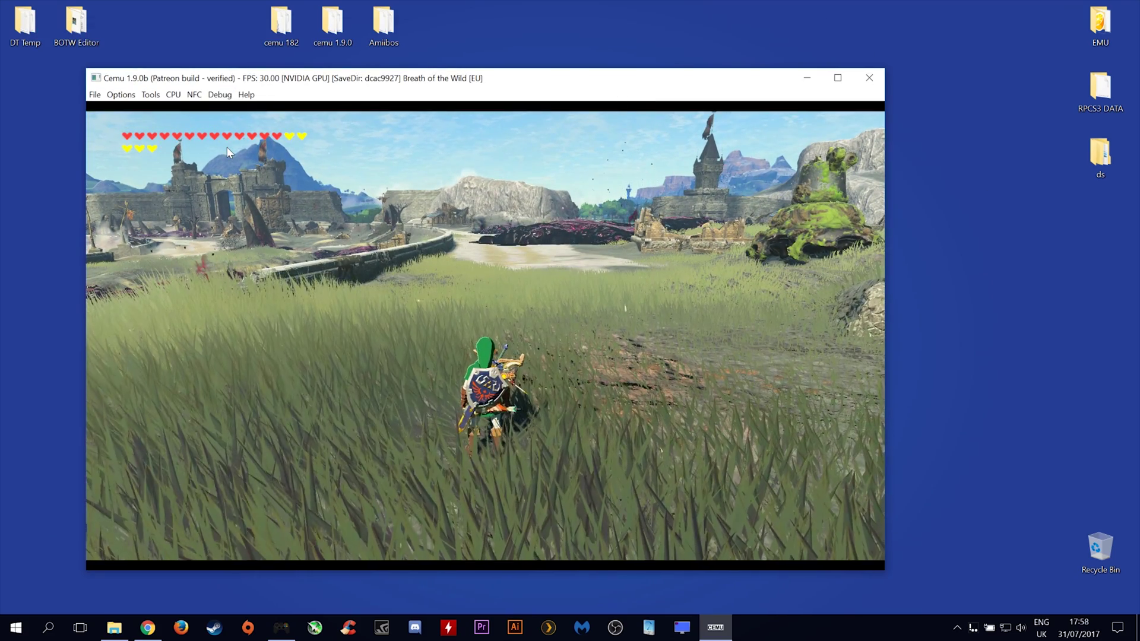
Equip the amiibo rune and activate it to place its target near Link
key("Up")
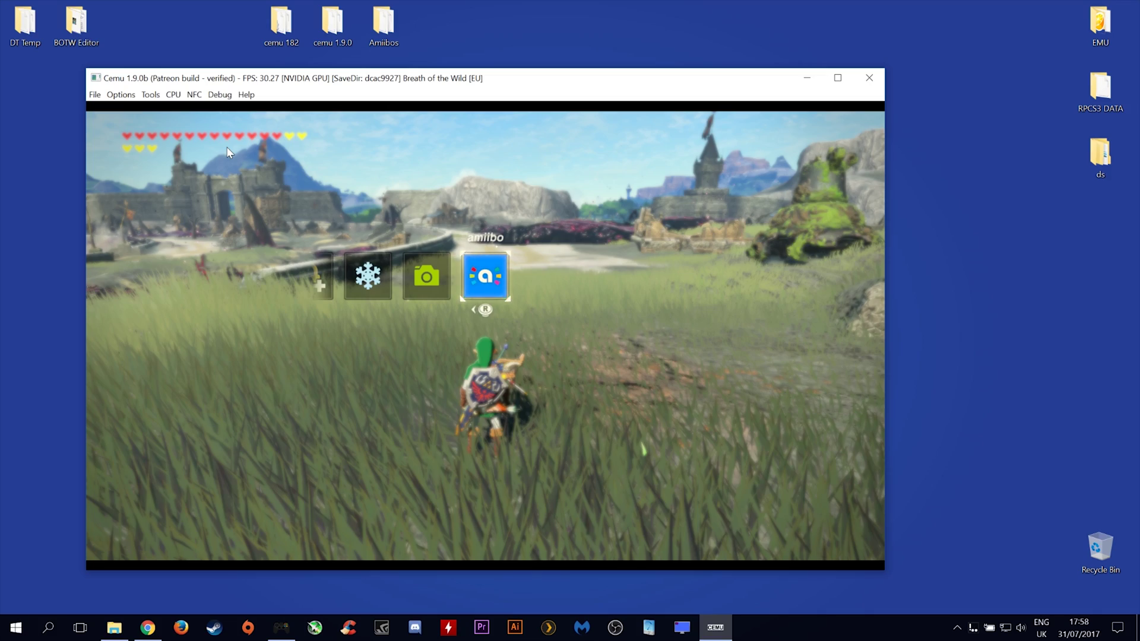
key("Down")
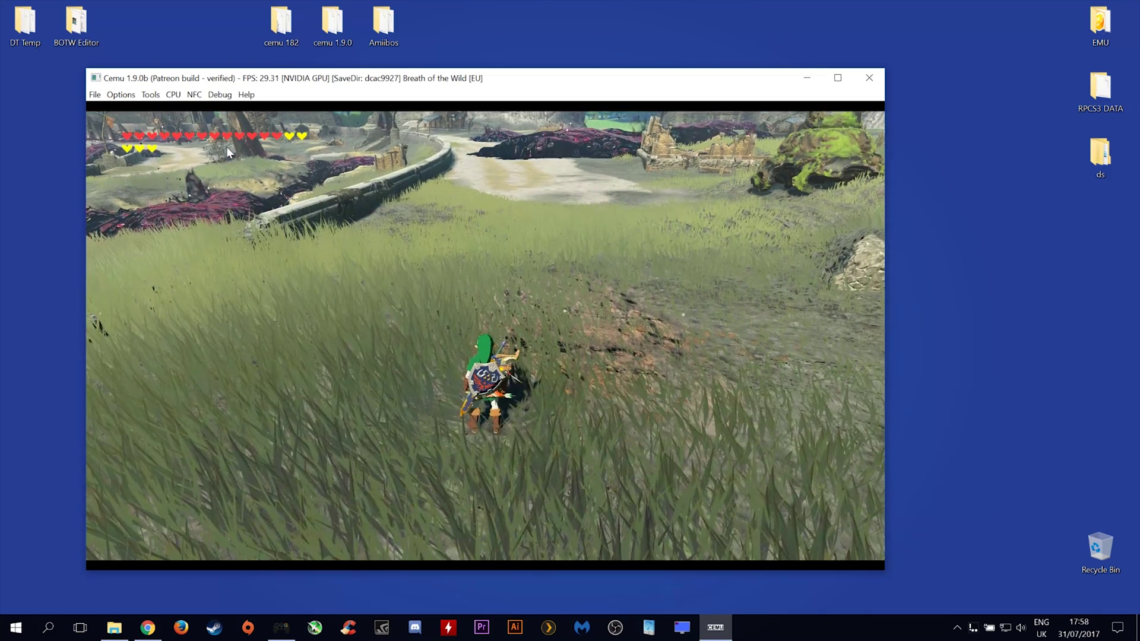
key("q")
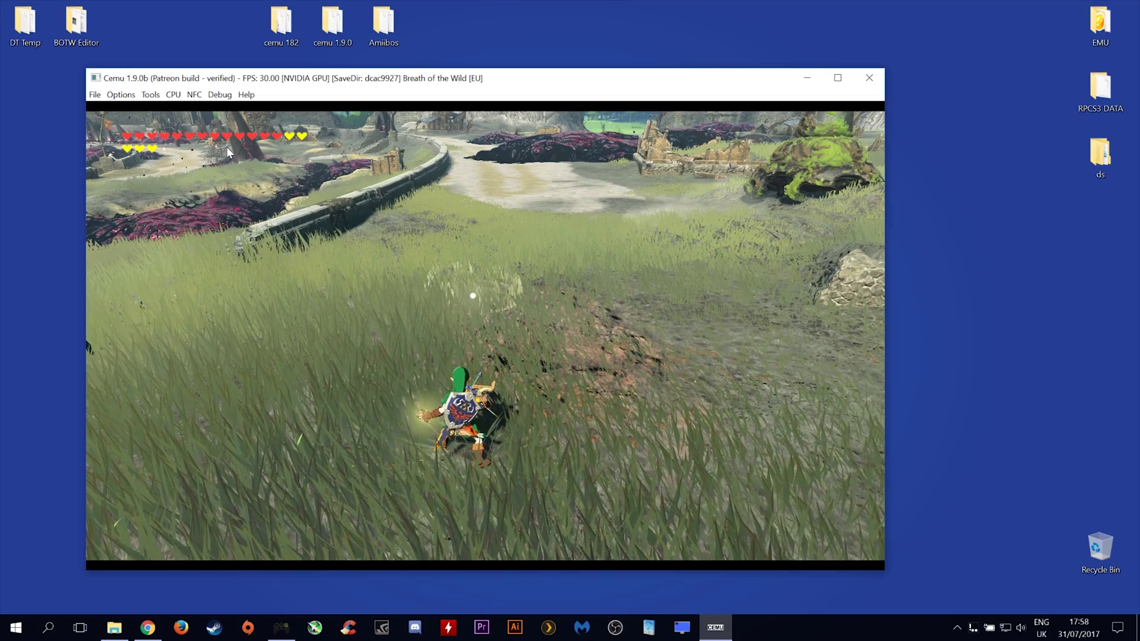
Scan '[ZTP] 01 - Wolf Link.bin' from Desktop > Amiibos > The Legend of Zelda > Twilight Princess as an NFC tag
left_click(195, 95)
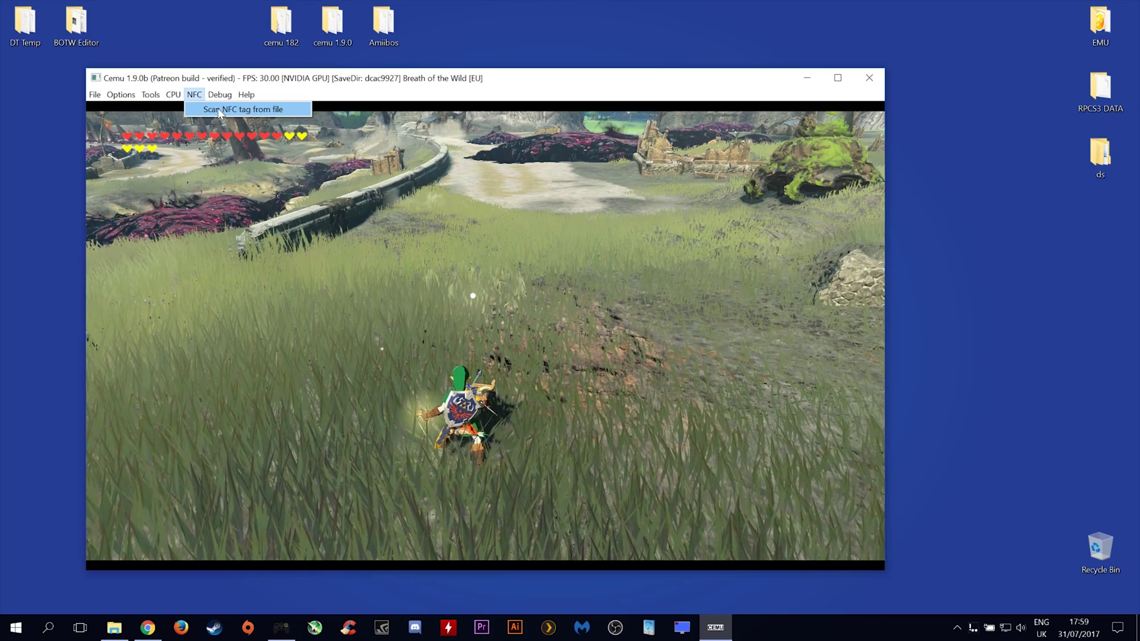
left_click(219, 110)
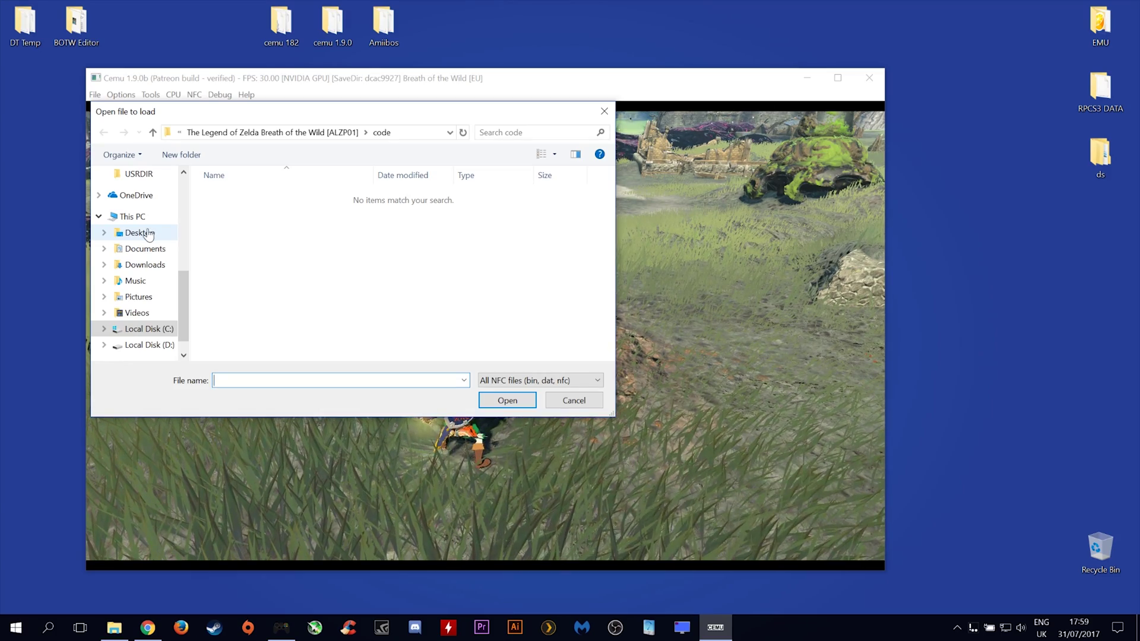
left_click(140, 233)
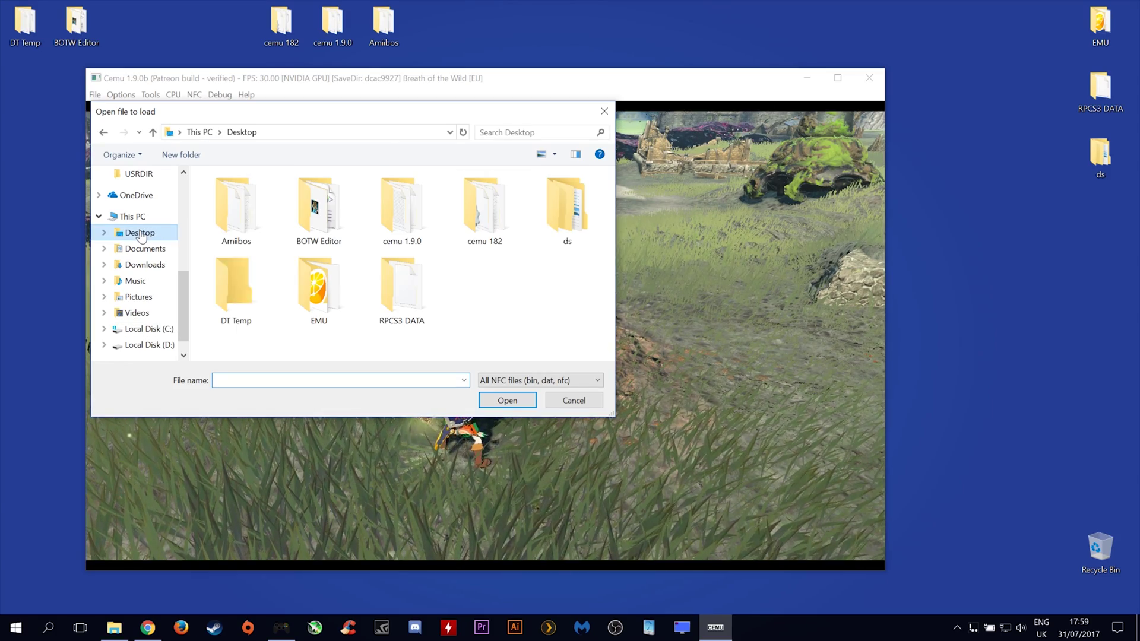
double_click(253, 217)
scroll(273, 261, "down", 2)
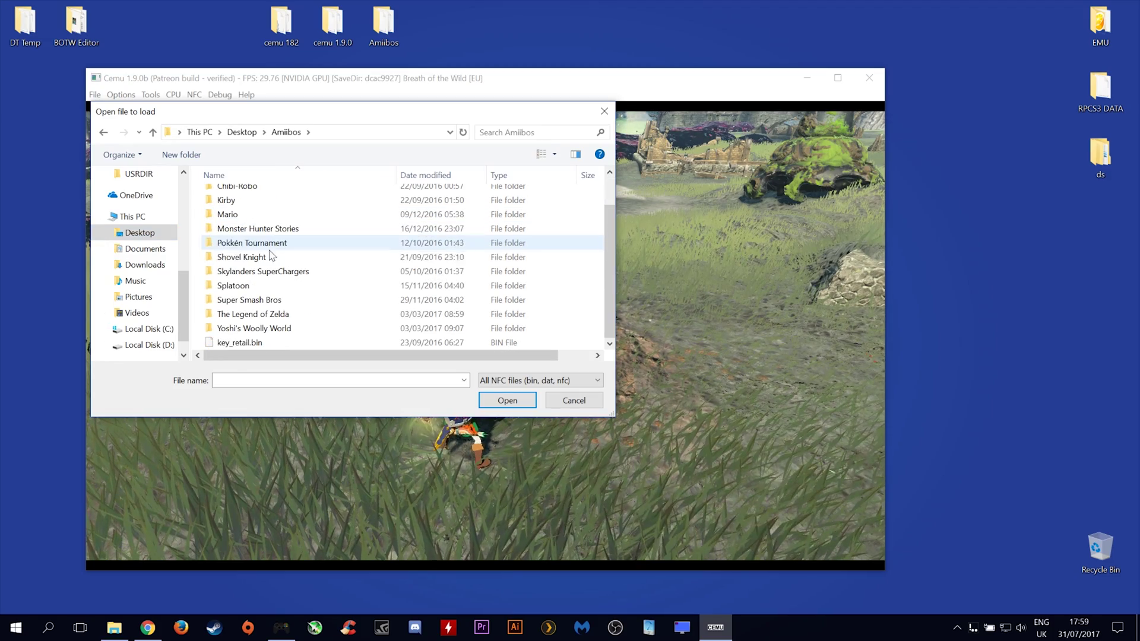
double_click(259, 315)
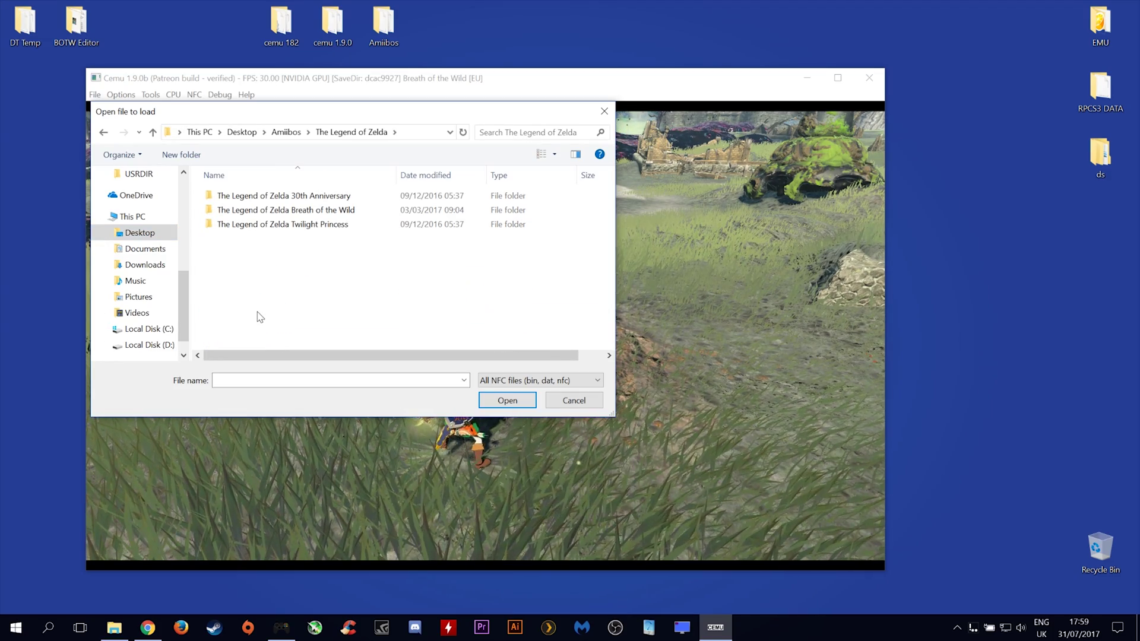
double_click(270, 225)
double_click(281, 196)
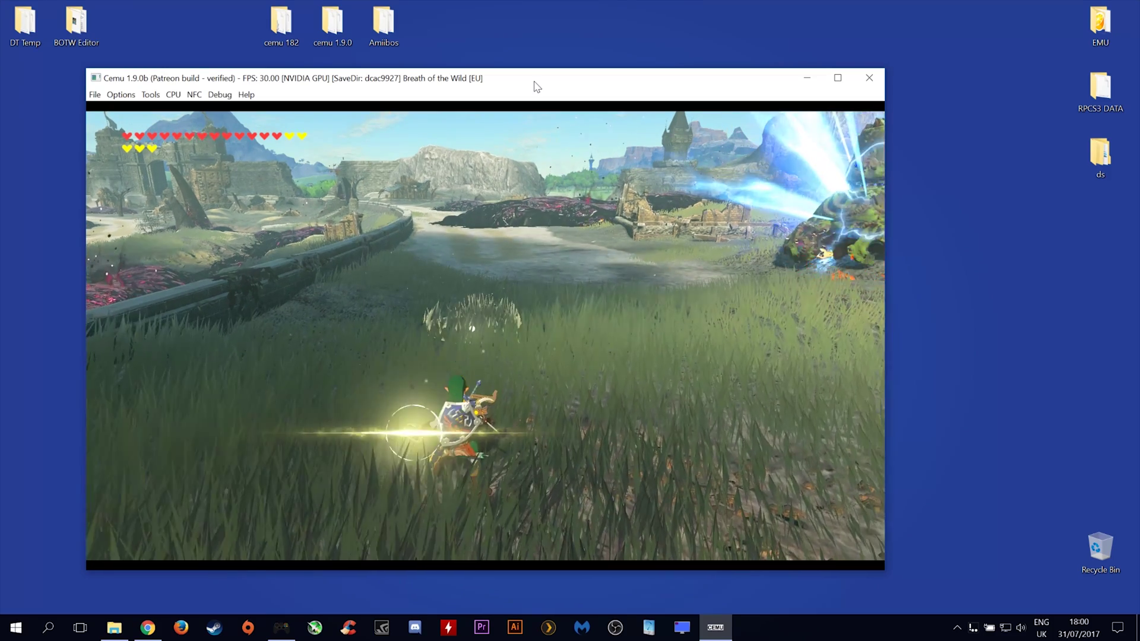
Rescan the Wolf Link amiibo file, which is refused, then launch botw_editor from the BOTW Editor folder
left_click(194, 94)
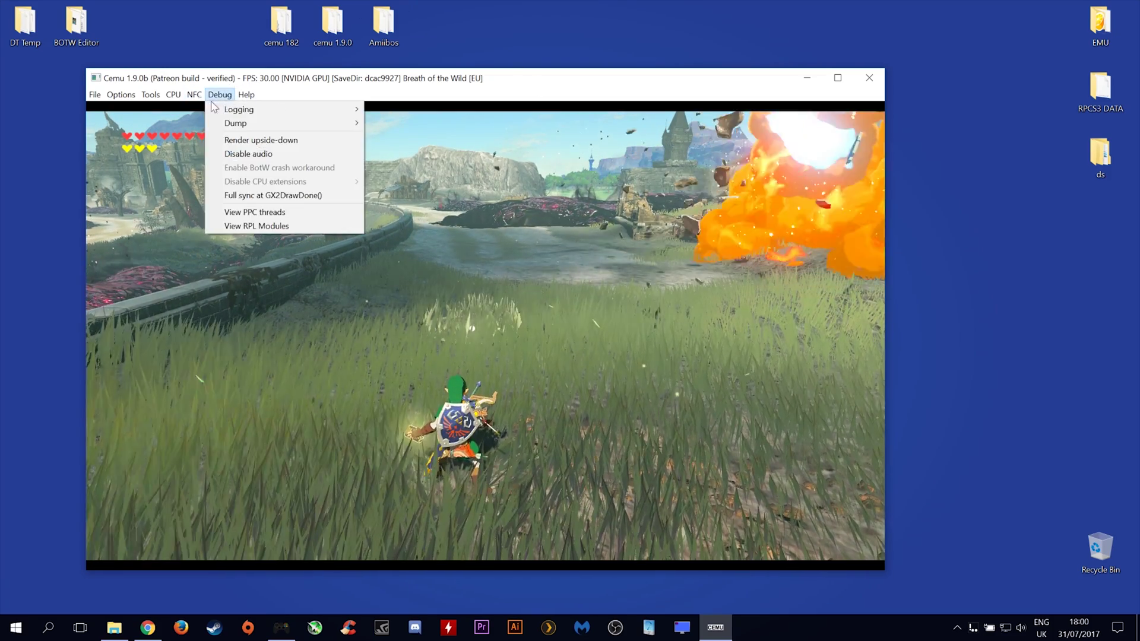
left_click(202, 109)
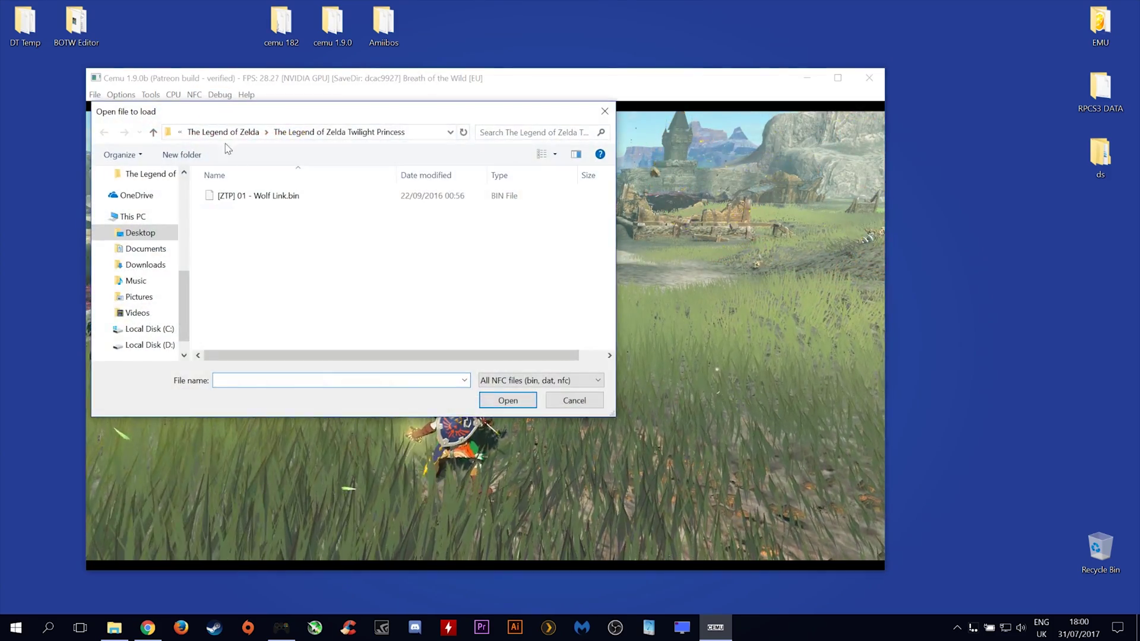
double_click(274, 197)
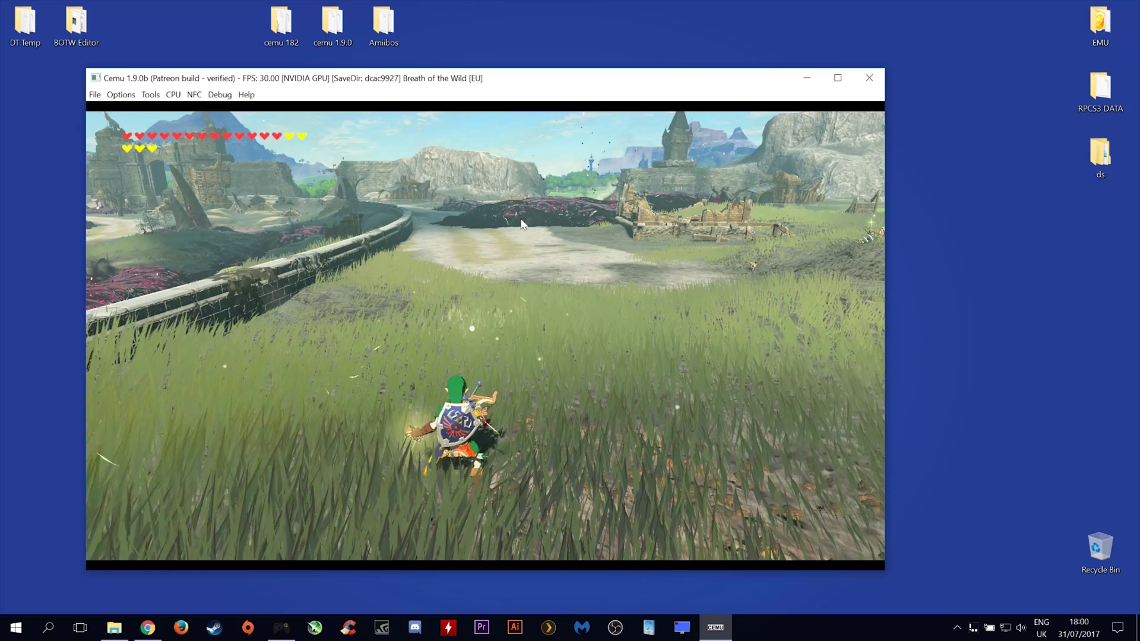
double_click(74, 26)
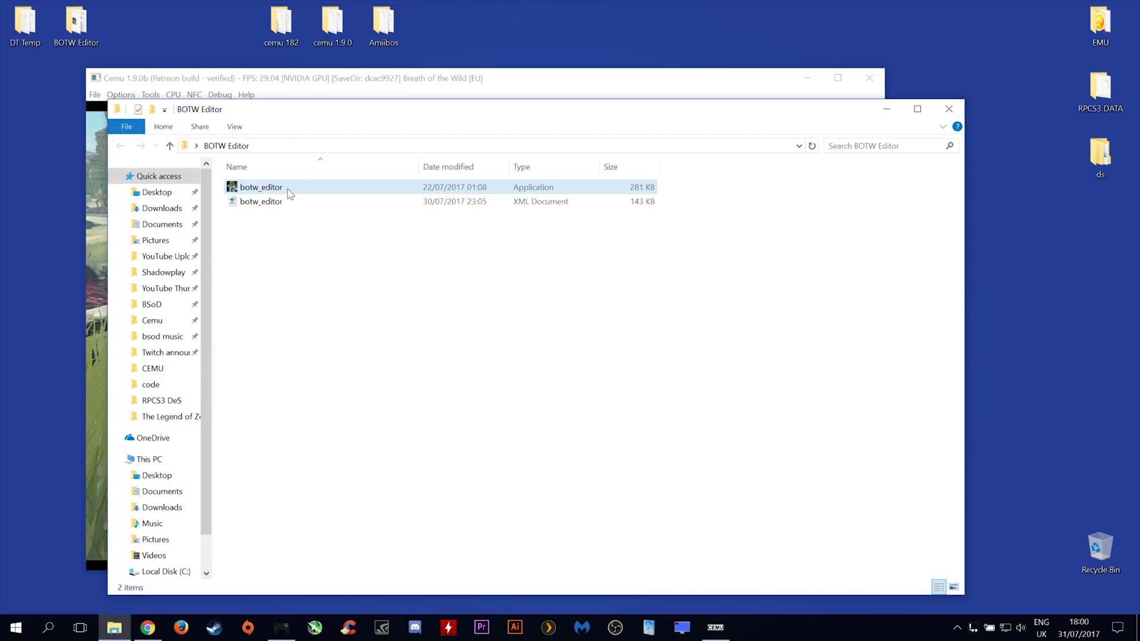
double_click(290, 194)
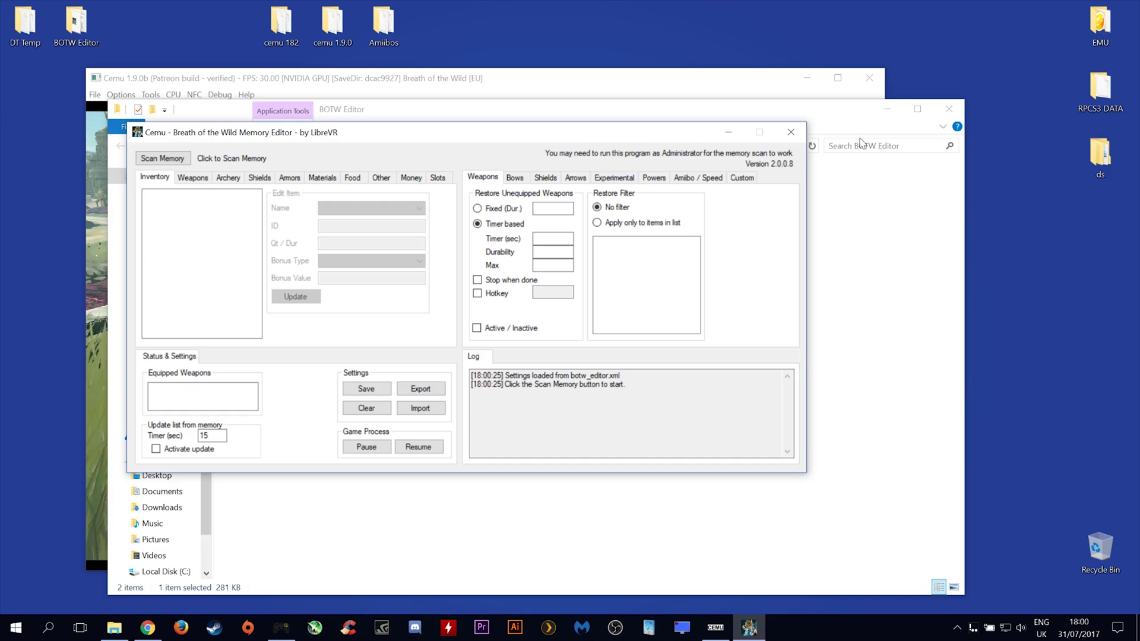
Scan game memory, keep Unlimit Amiibo checked on the Amiibo / Speed tab, save settings, and minimize the editor
left_click(886, 108)
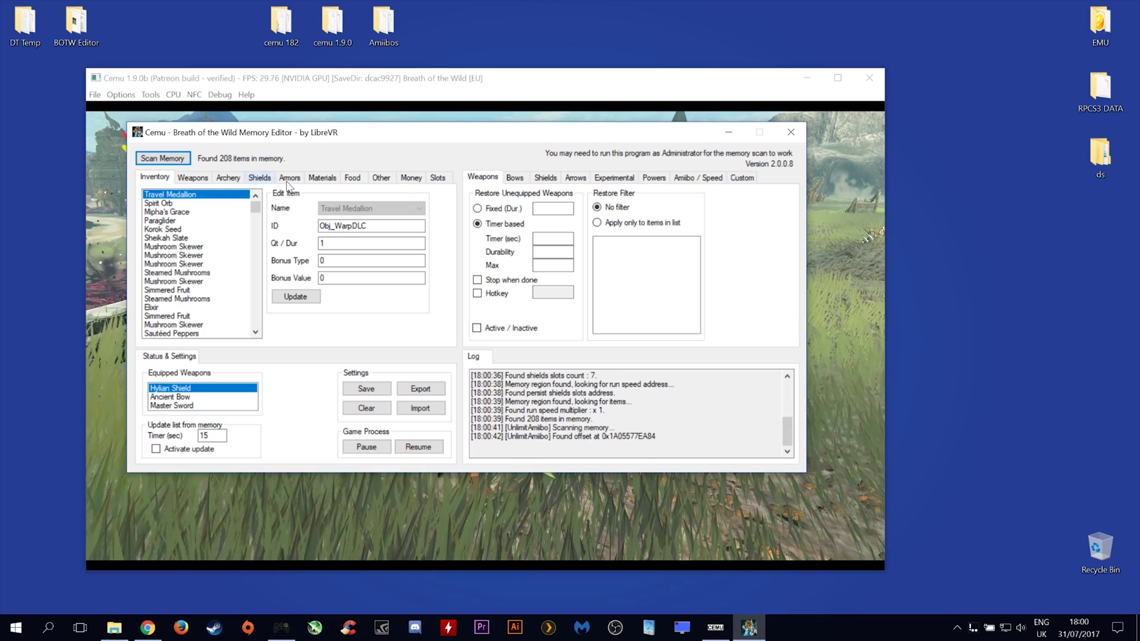
left_click(705, 179)
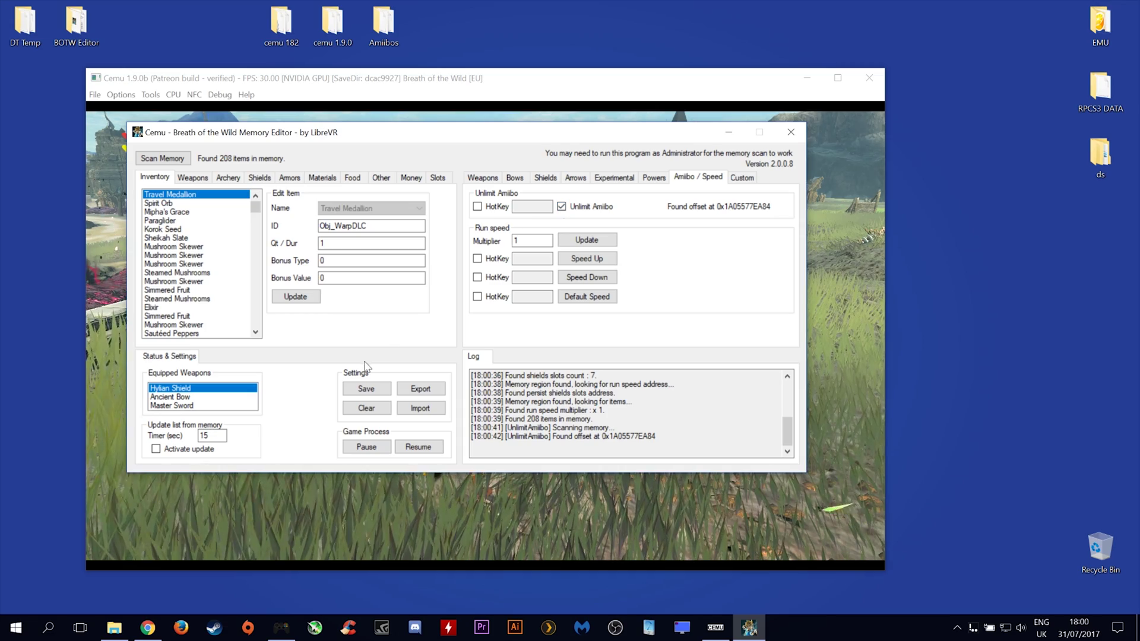
left_click(368, 392)
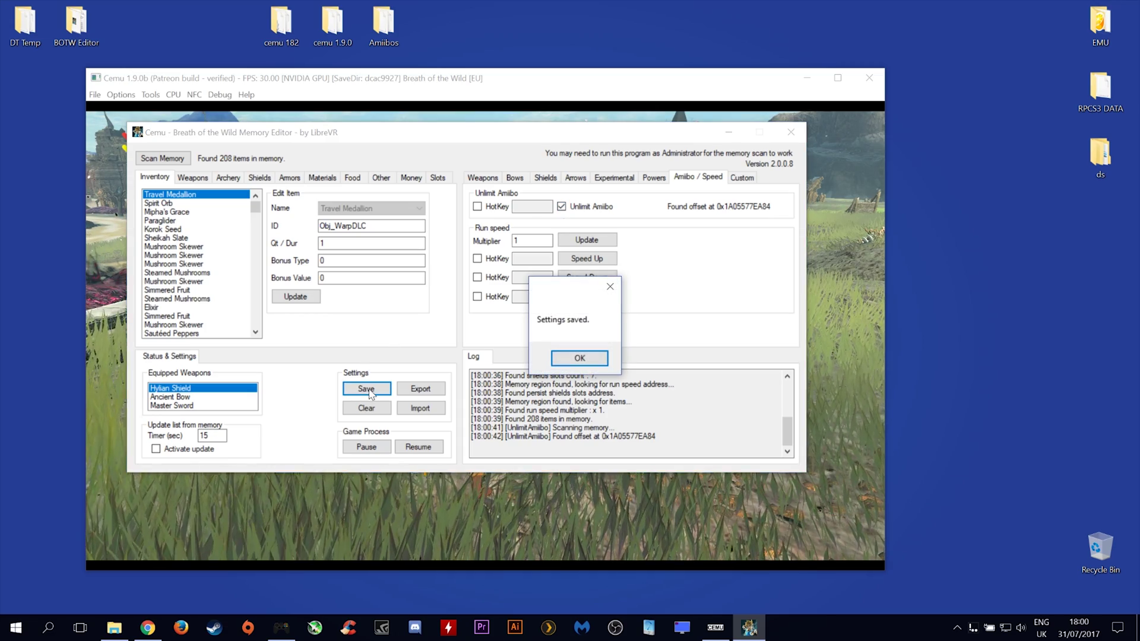
left_click(590, 360)
left_click(721, 137)
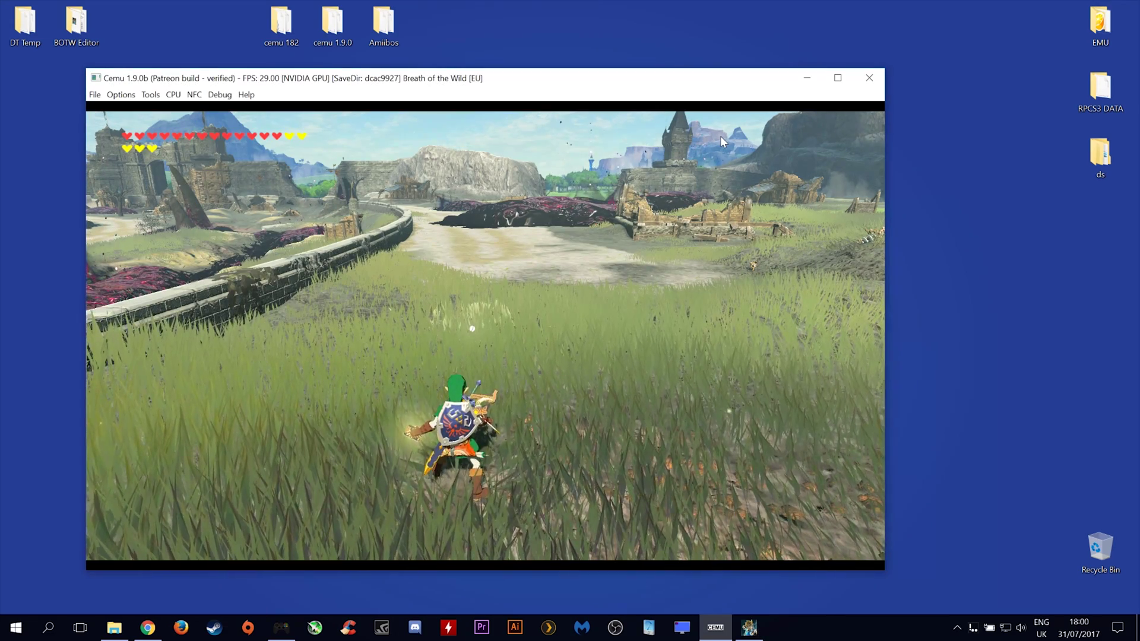
Scan '[ZTP] 01 - Wolf Link.bin' as an NFC tag to summon Wolf Link again
left_click(195, 95)
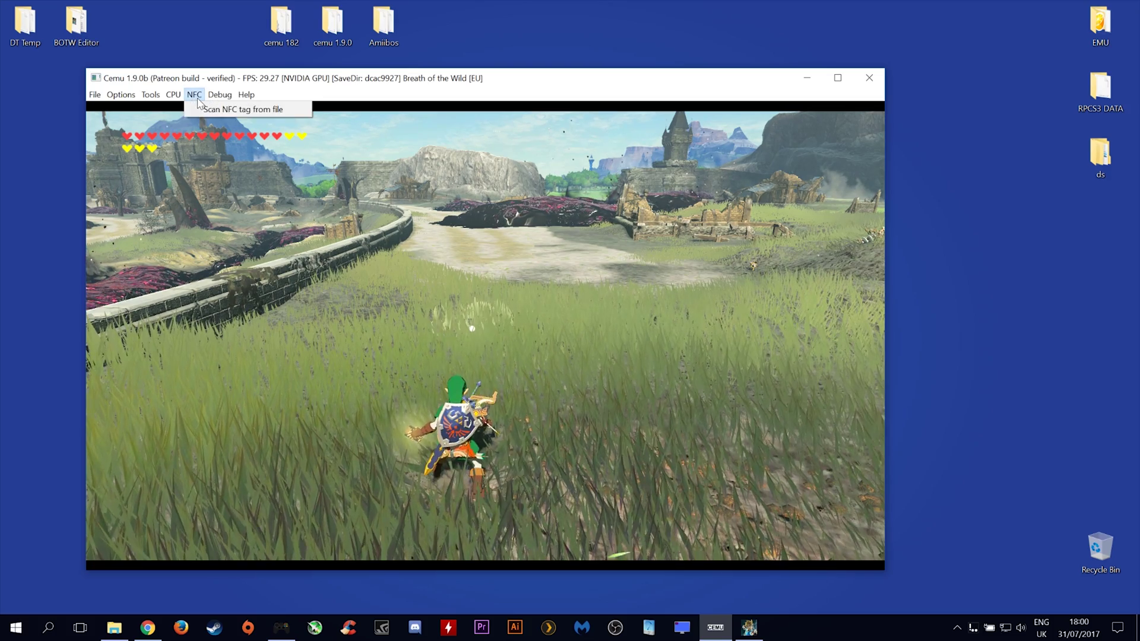
left_click(206, 109)
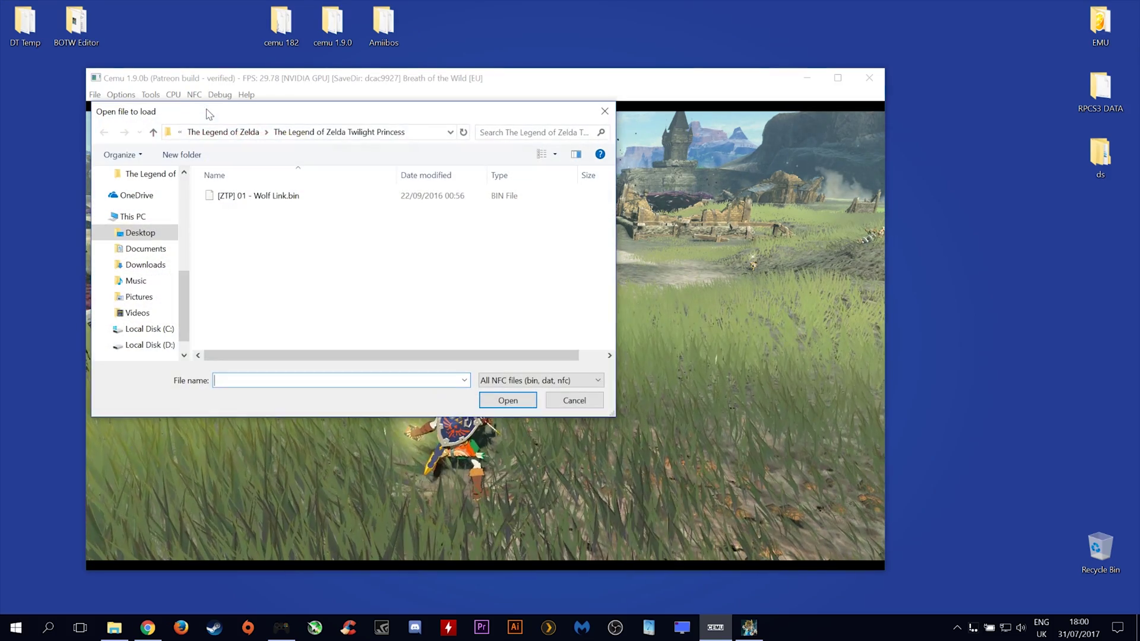
double_click(277, 197)
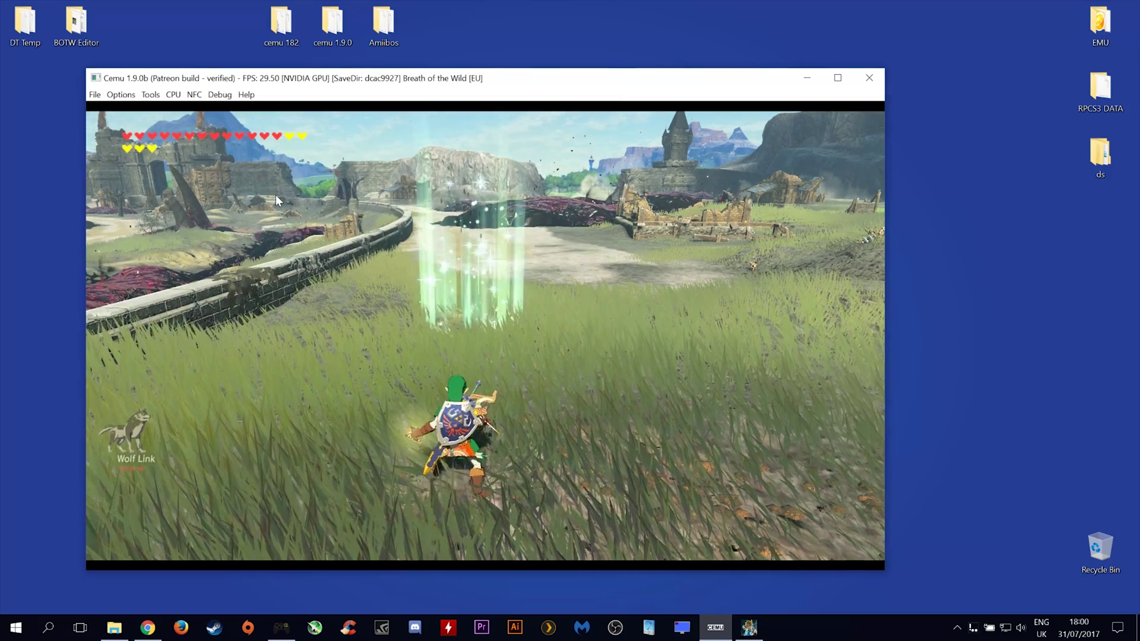